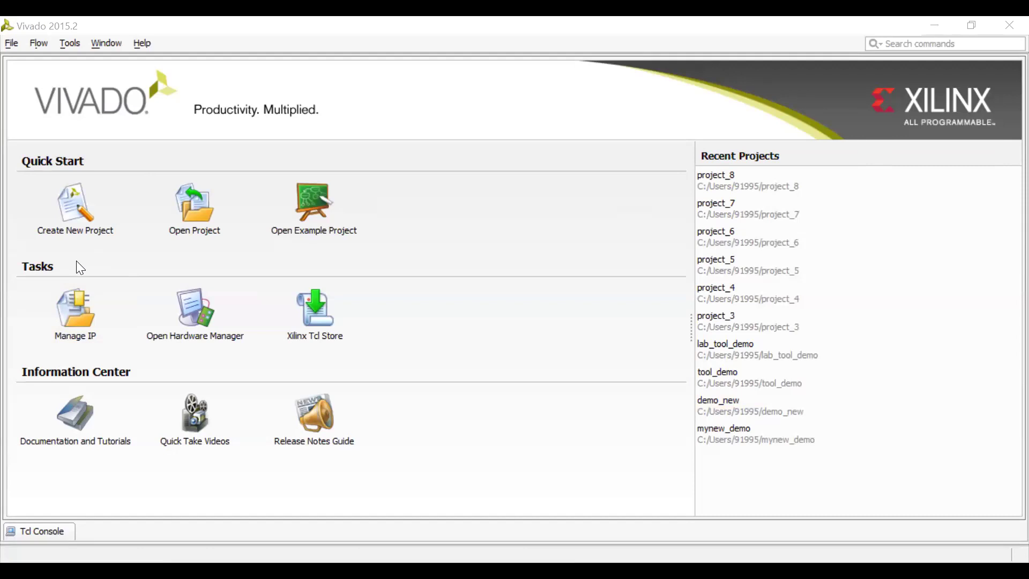
# Start a new project named ddvl_3bd in the default location with its own project subdirectory
pyautogui.click(83, 217)
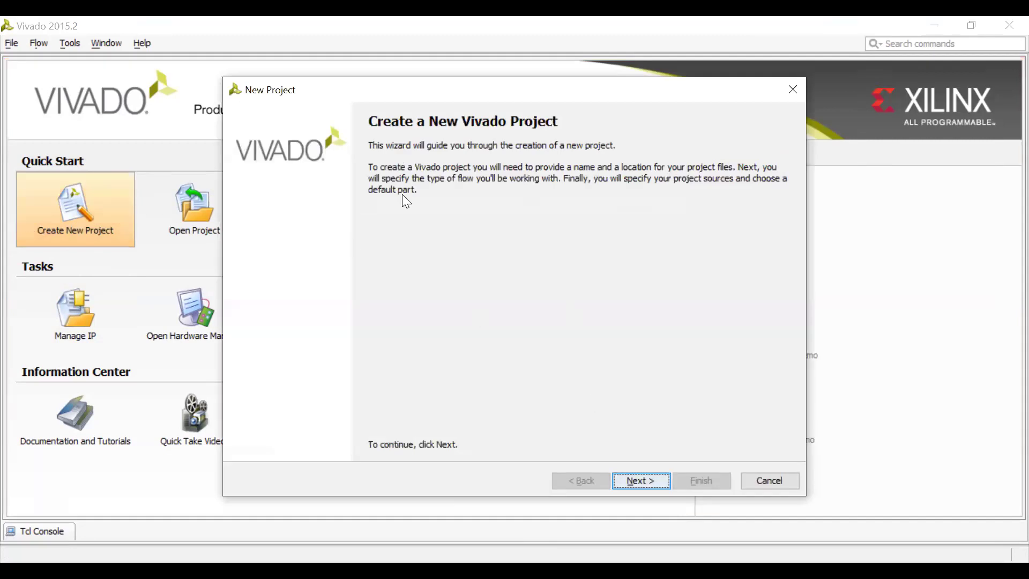
pyautogui.click(633, 481)
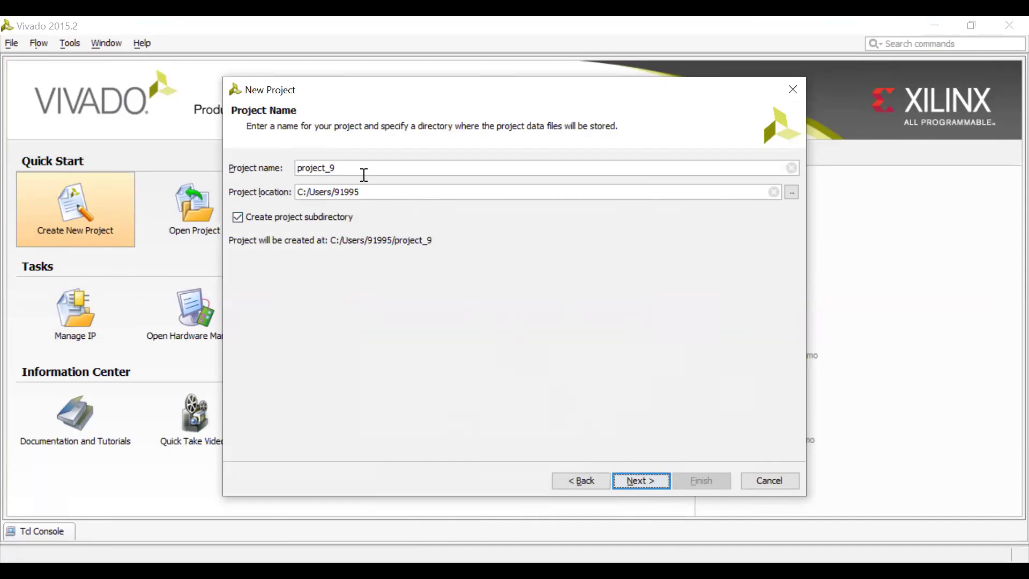
pyautogui.press('BackSpace')
pyautogui.press('BackSpace')
pyautogui.press('BackSpace')
pyautogui.press('BackSpace')
pyautogui.press('BackSpace')
pyautogui.press('BackSpace')
pyautogui.press('BackSpace')
pyautogui.press('BackSpace')
pyautogui.press('BackSpace')
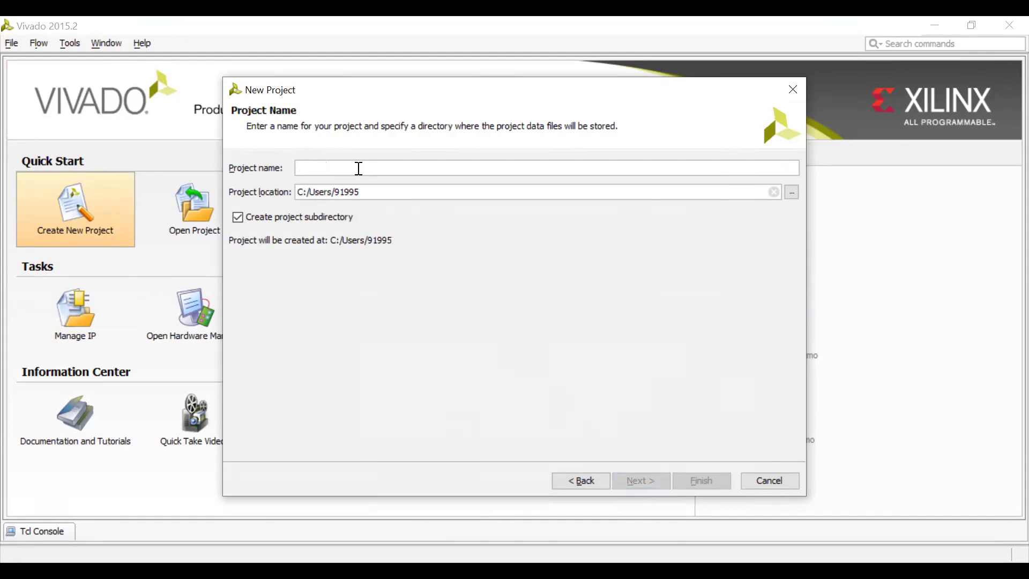
pyautogui.write('vero')
pyautogui.press('BackSpace')
pyautogui.press('BackSpace')
pyautogui.press('BackSpace')
pyautogui.press('BackSpace')
pyautogui.write('ddvl')
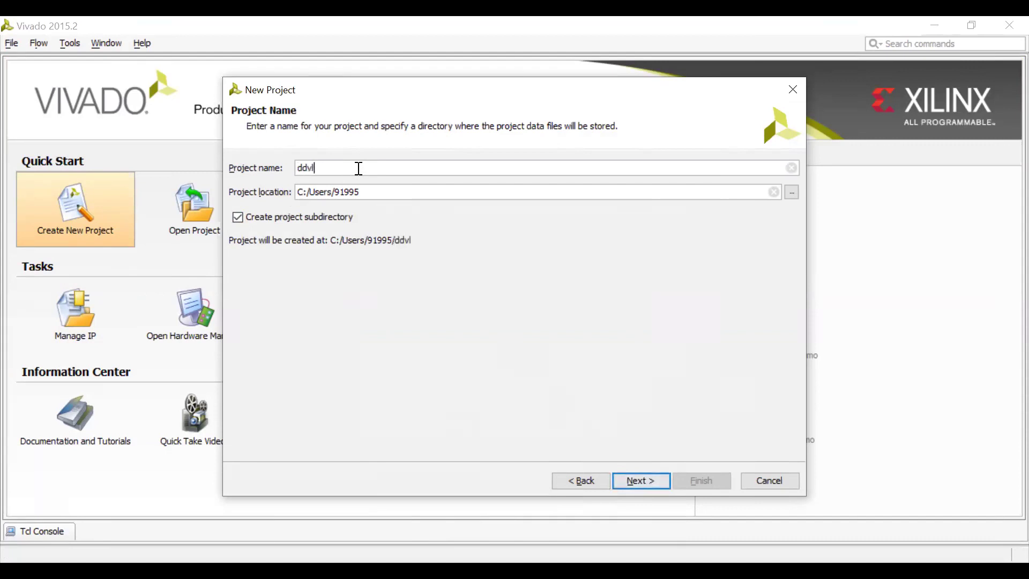
pyautogui.write('_4')
pyautogui.press('BackSpace')
pyautogui.write('3bg')
pyautogui.press('BackSpace')
pyautogui.write('d')
pyautogui.click(632, 478)
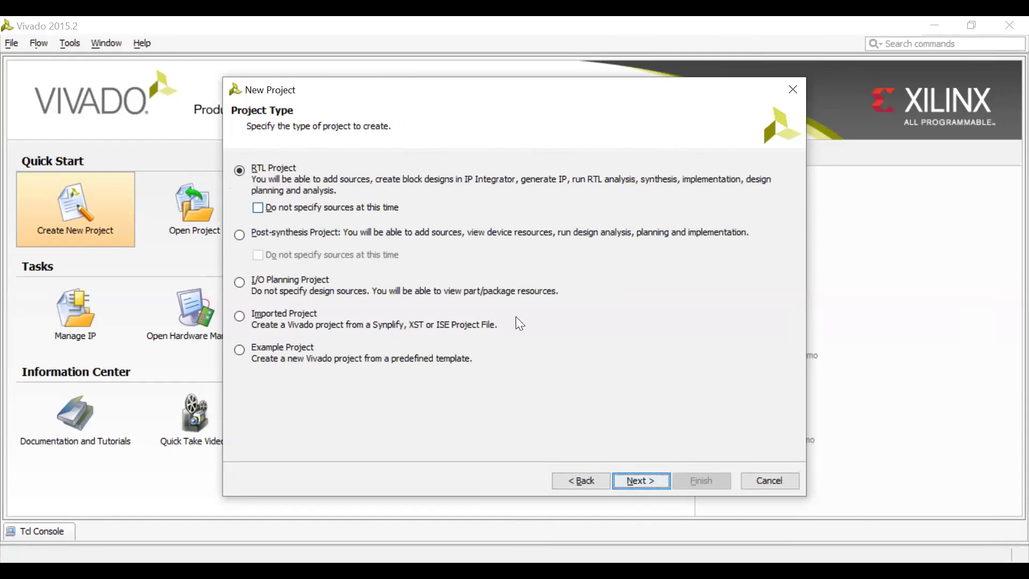
# Keep the RTL Project type and continue without adding any source or constraint files
pyautogui.click(636, 485)
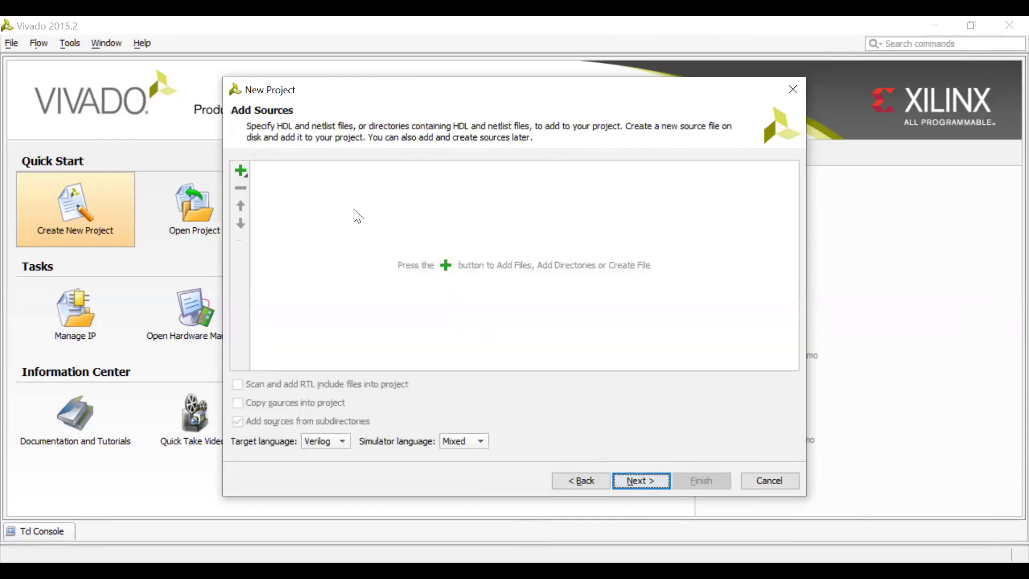
pyautogui.click(642, 487)
pyautogui.click(641, 487)
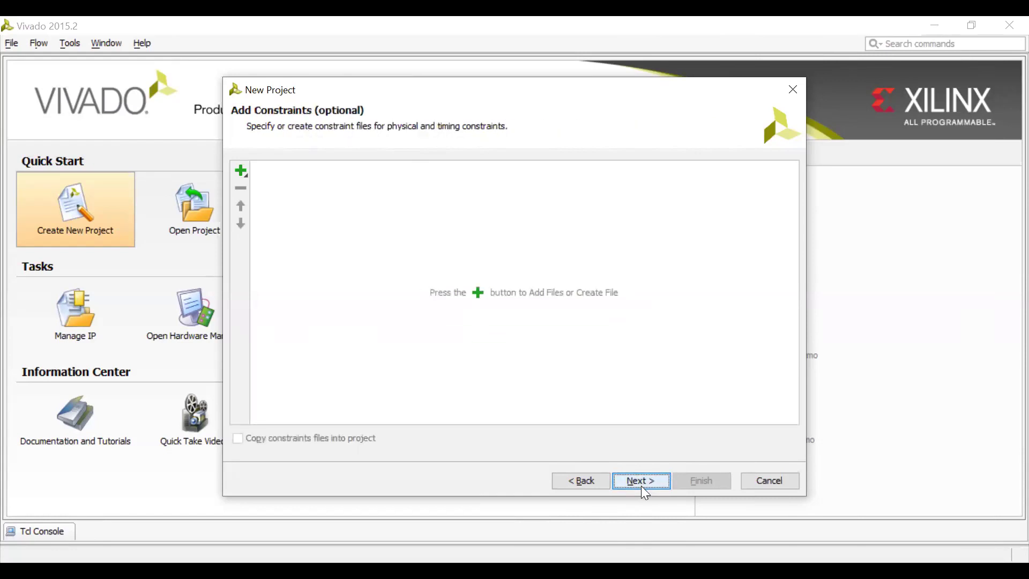
pyautogui.click(641, 485)
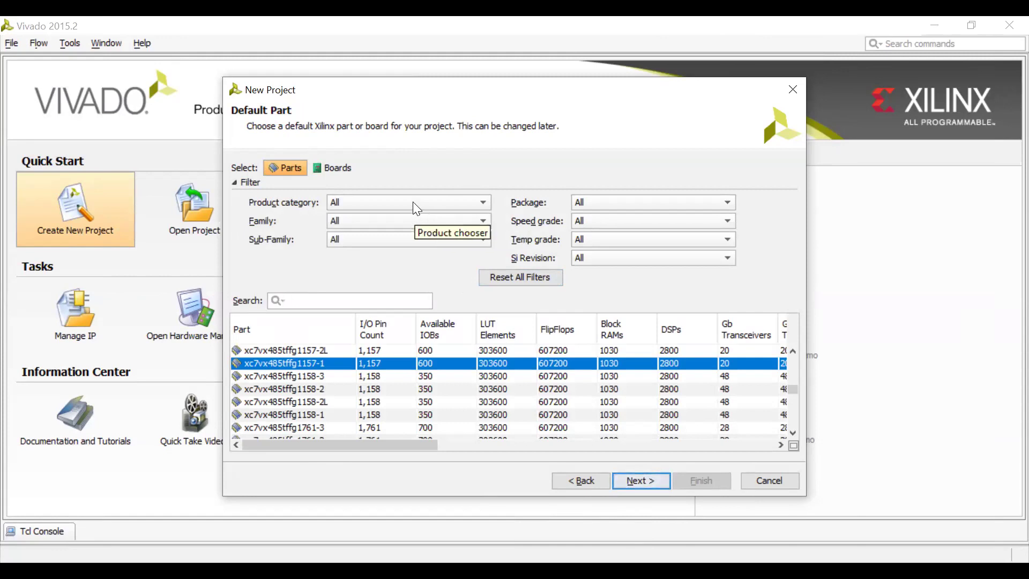
# Filter the default part list to the Artix-7 family and the Artix-7 sub-family
pyautogui.click(379, 201)
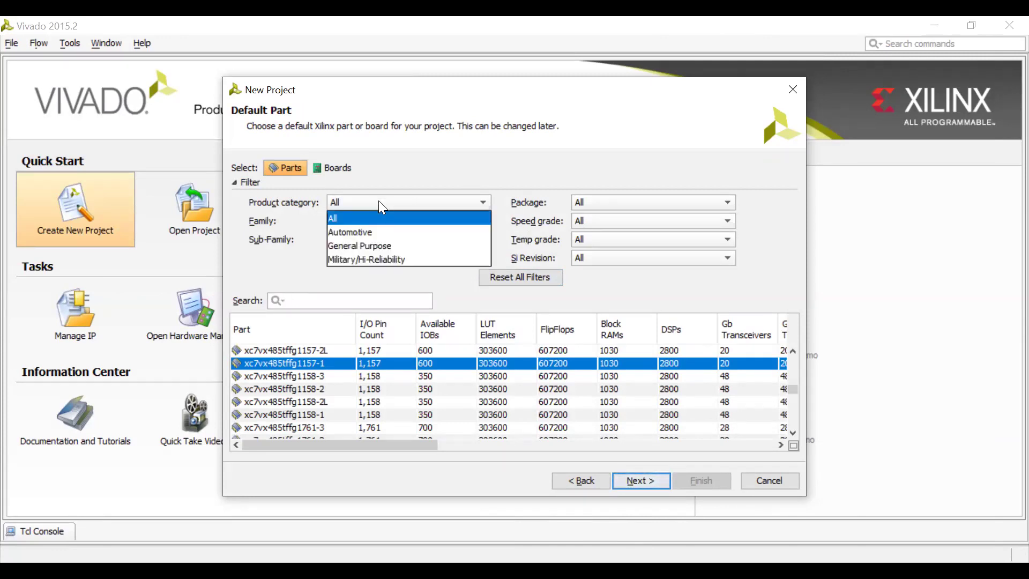
pyautogui.click(379, 201)
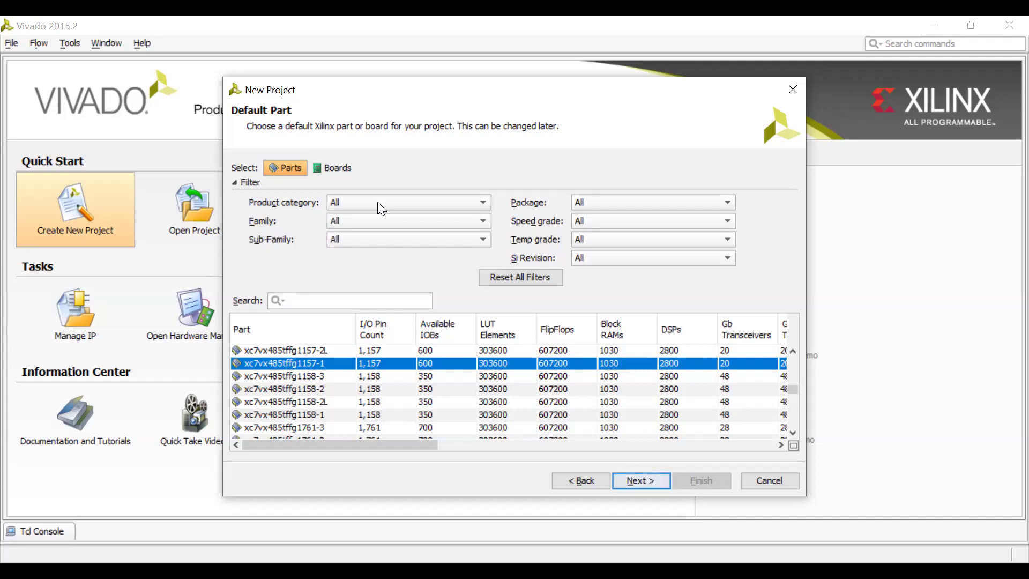
pyautogui.click(370, 220)
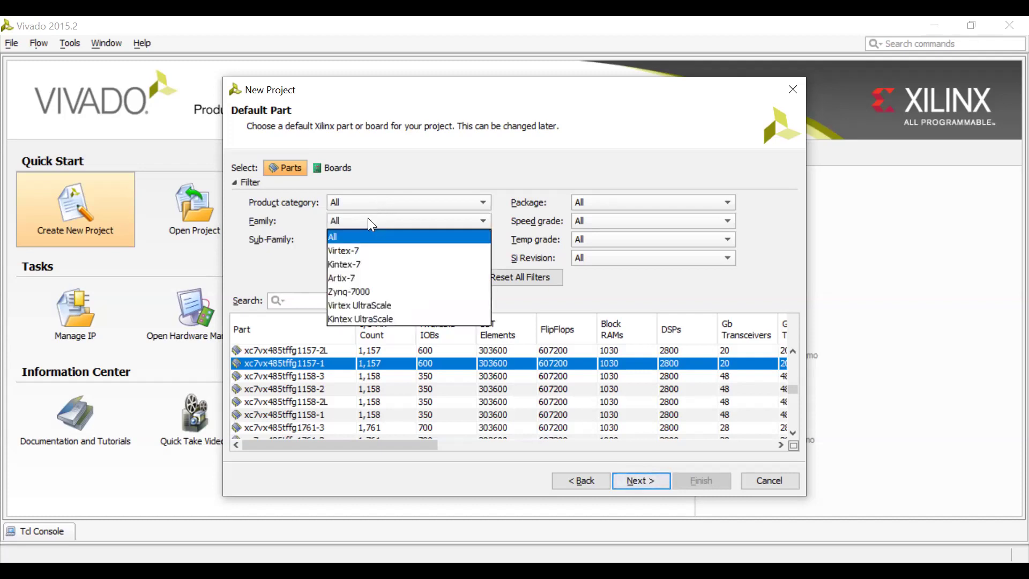
pyautogui.click(358, 278)
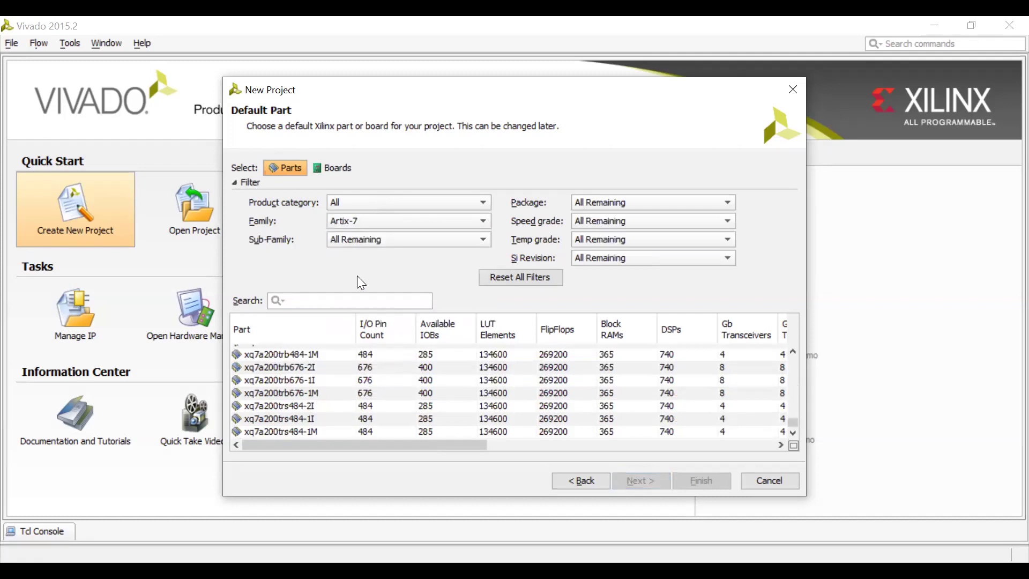
pyautogui.click(361, 241)
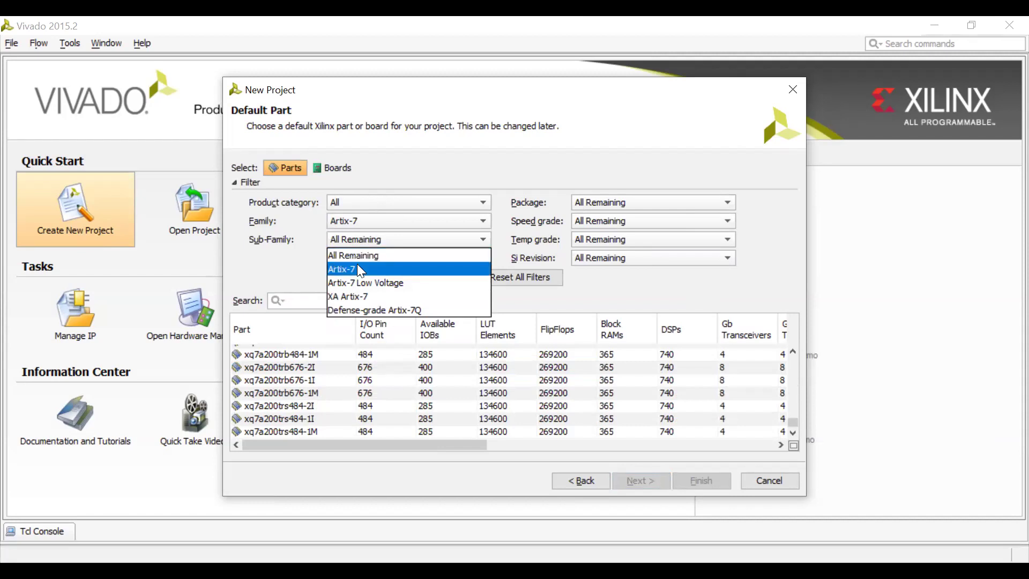
pyautogui.click(361, 270)
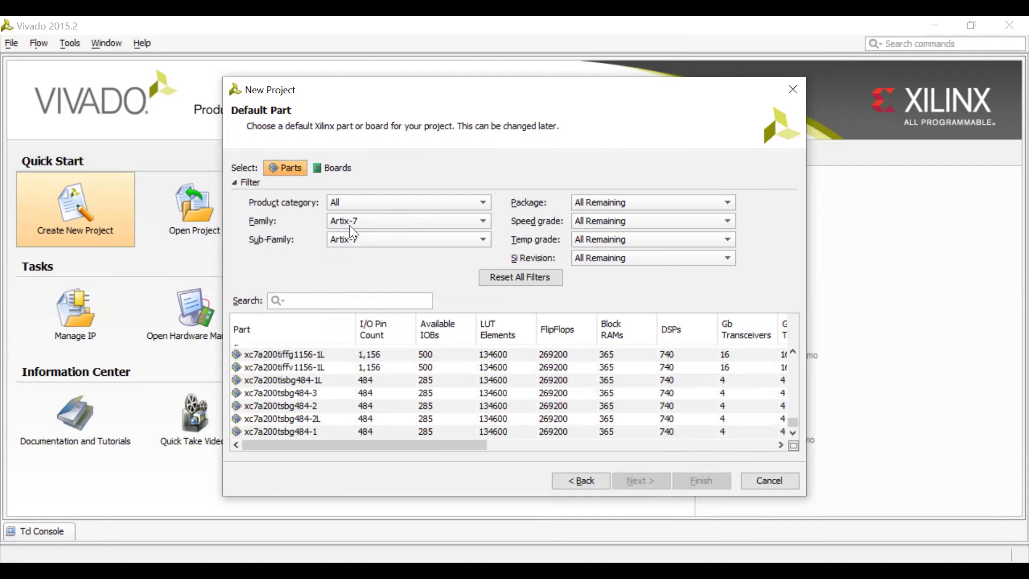
# Narrow the part list to package ftg256, speed grade -1 and temperature grade C
pyautogui.click(658, 203)
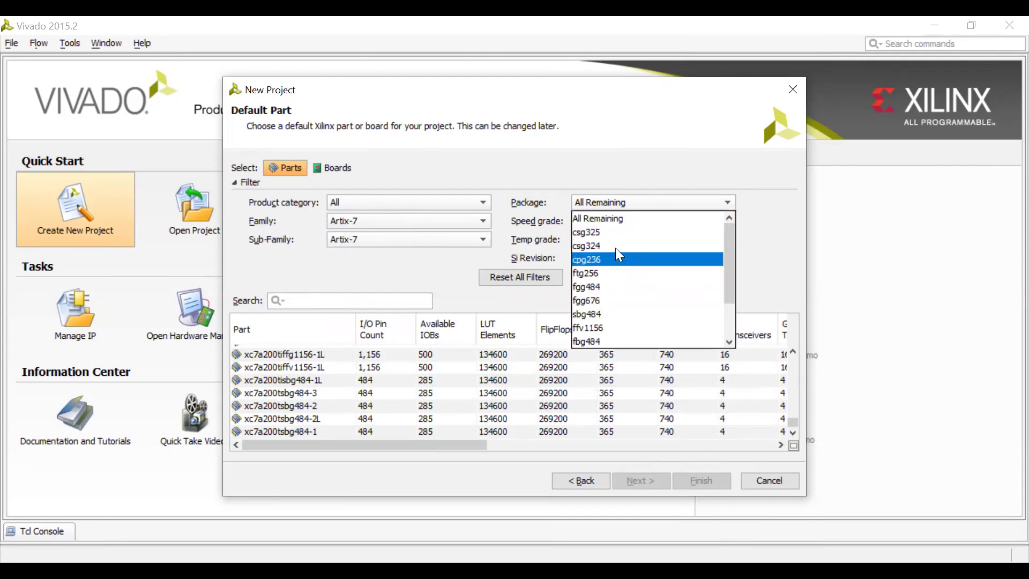
pyautogui.click(614, 279)
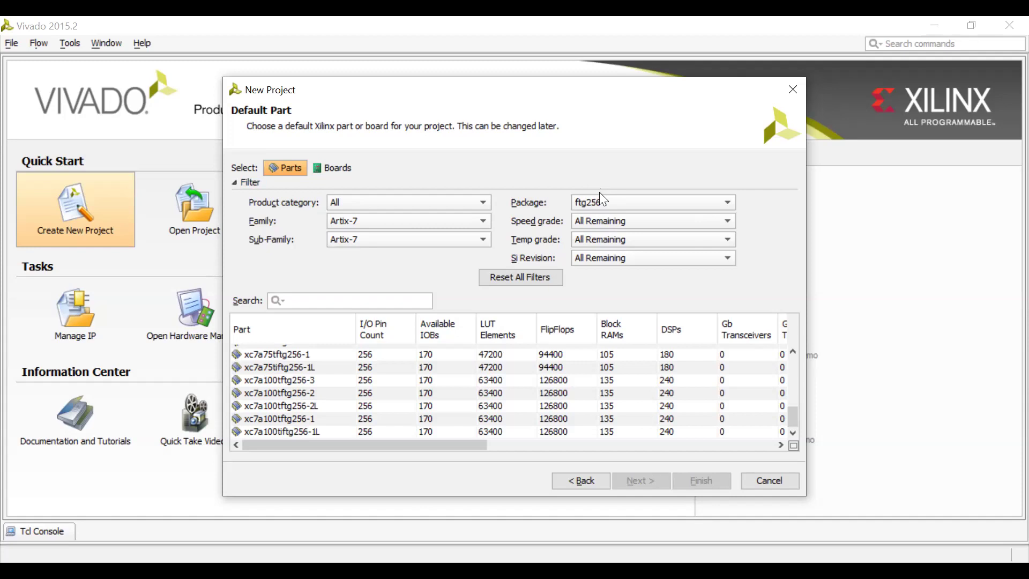
pyautogui.click(595, 220)
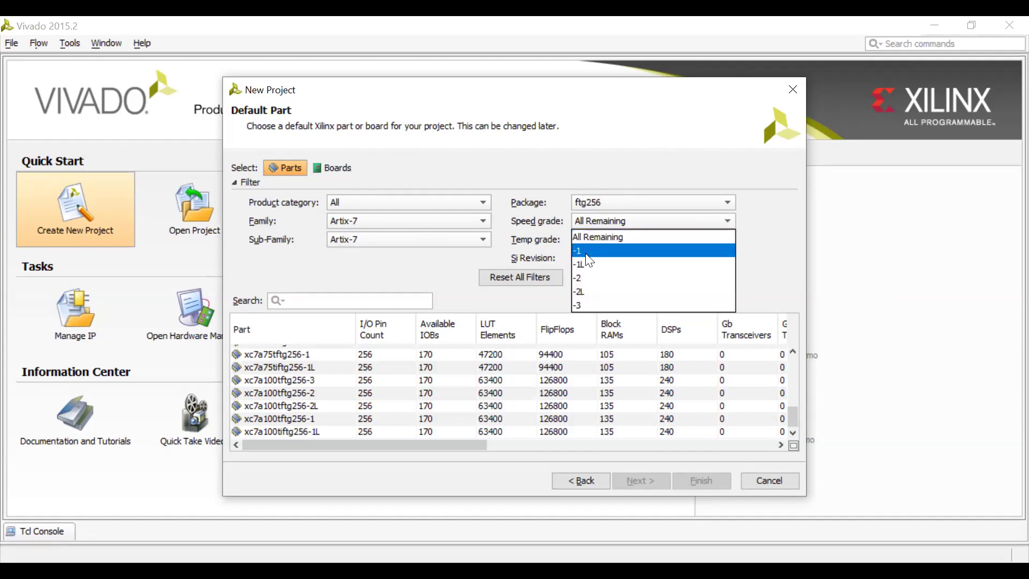
pyautogui.click(589, 252)
pyautogui.click(599, 247)
pyautogui.click(588, 266)
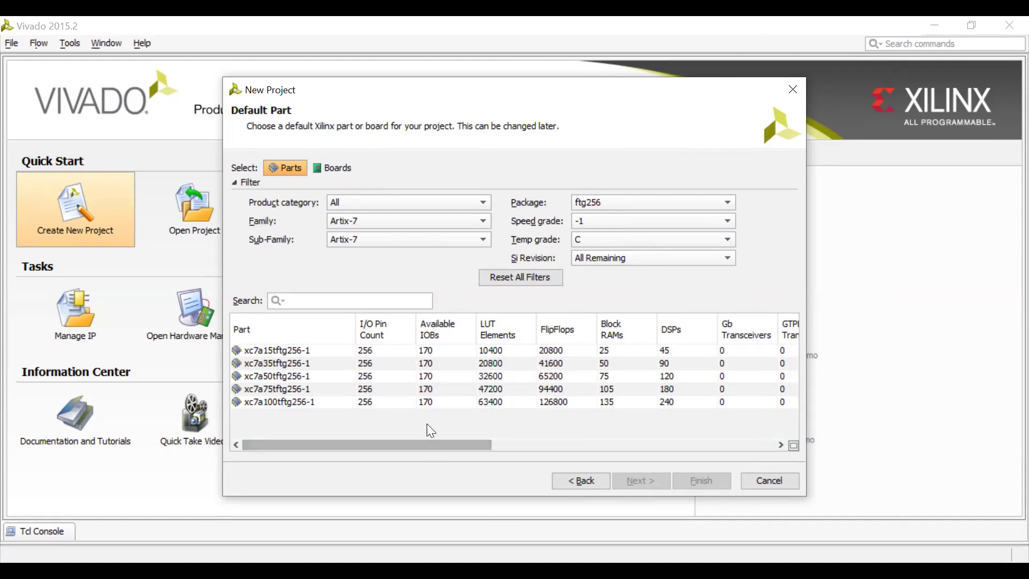
# Choose xc7a100tftg256-1 as the default part and finish creating the project
pyautogui.click(416, 403)
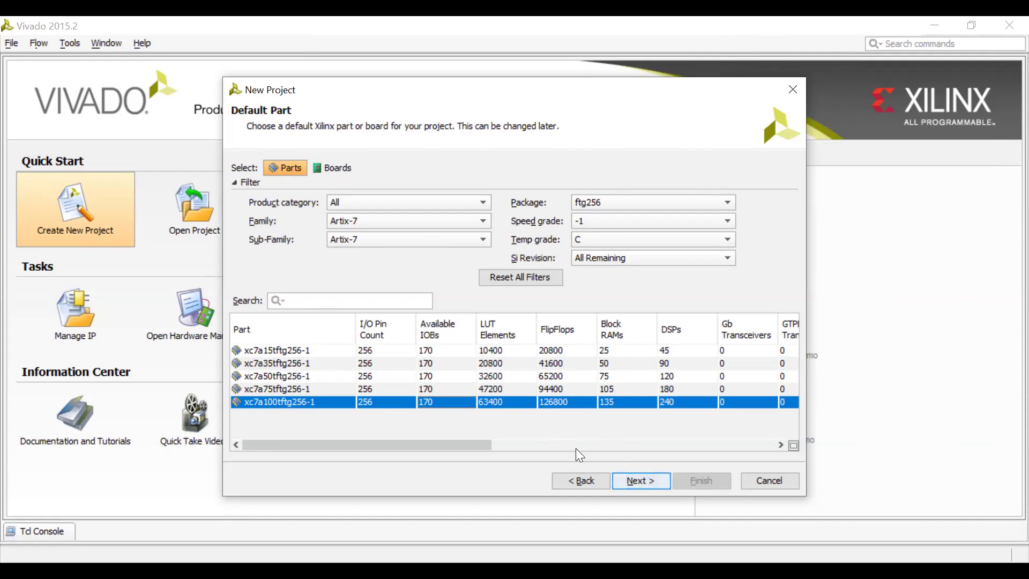
pyautogui.click(642, 482)
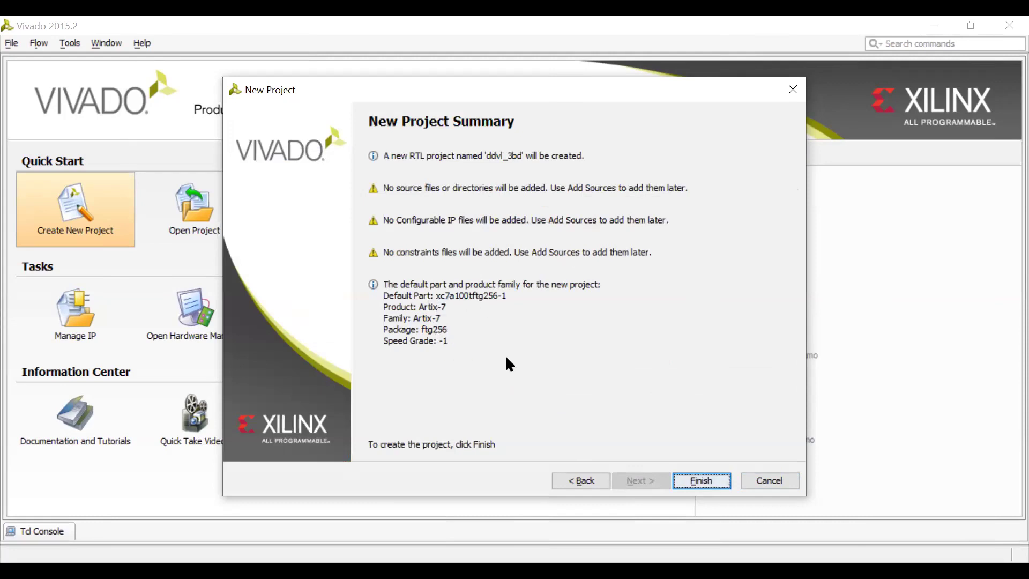
pyautogui.click(702, 481)
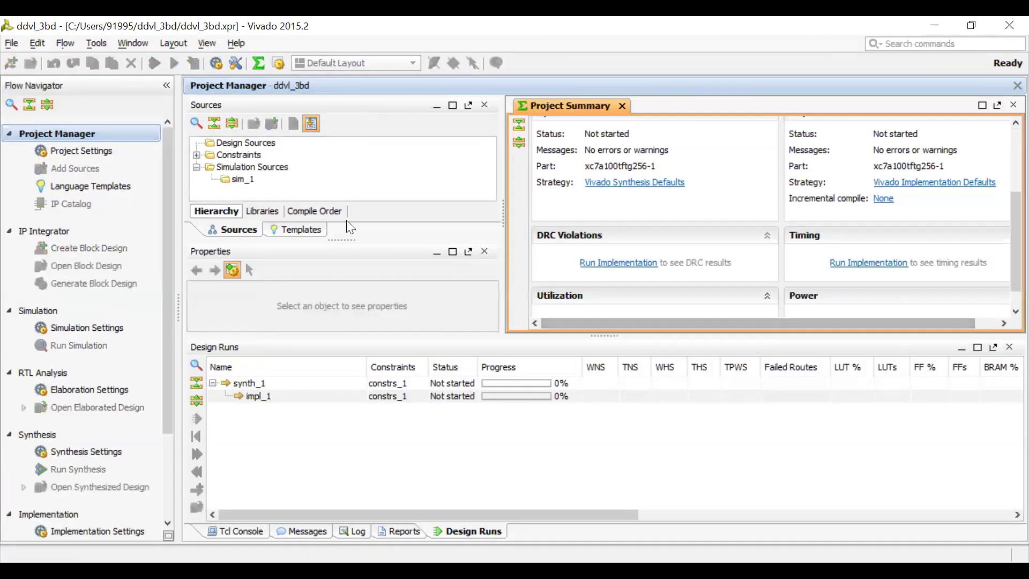
# Enlarge the Sources and Project Summary panes by shrinking the Design Runs pane, and look through the Flow Navigator
pyautogui.moveTo(330, 240); pyautogui.dragTo(331, 252)
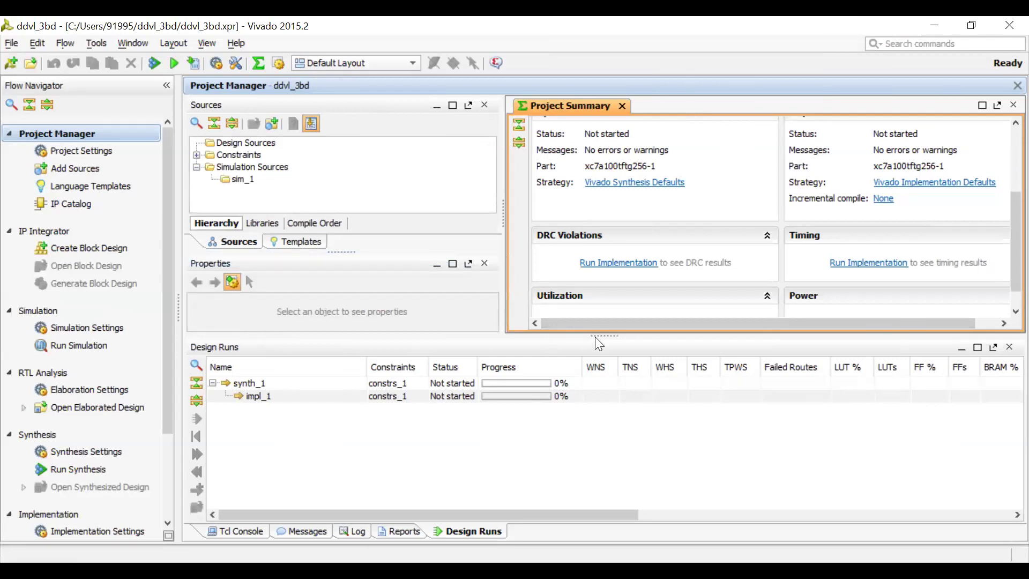
pyautogui.moveTo(601, 340); pyautogui.dragTo(623, 451)
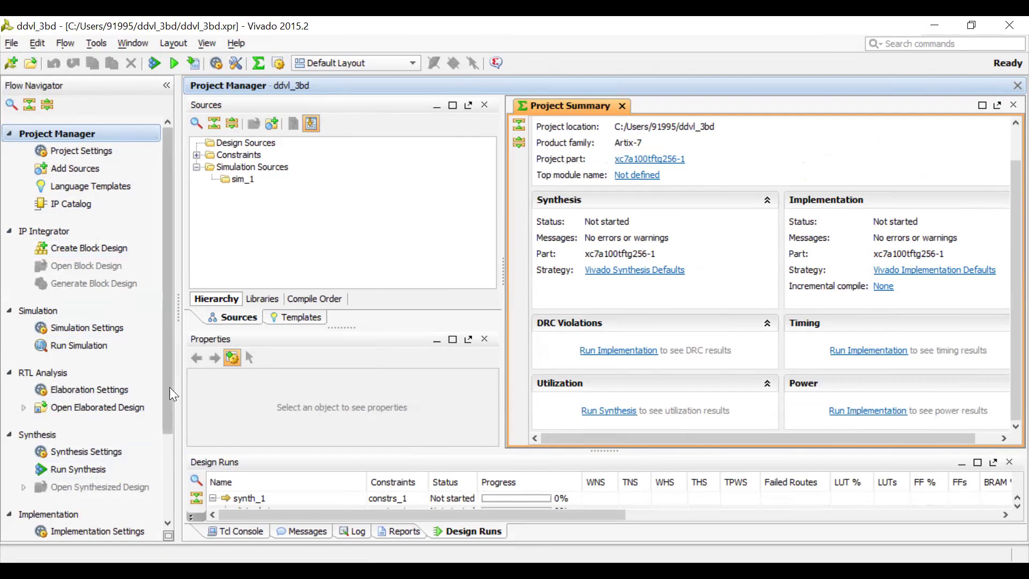
pyautogui.scroll(-3, 170, 471)
pyautogui.scroll(-2, 174, 500)
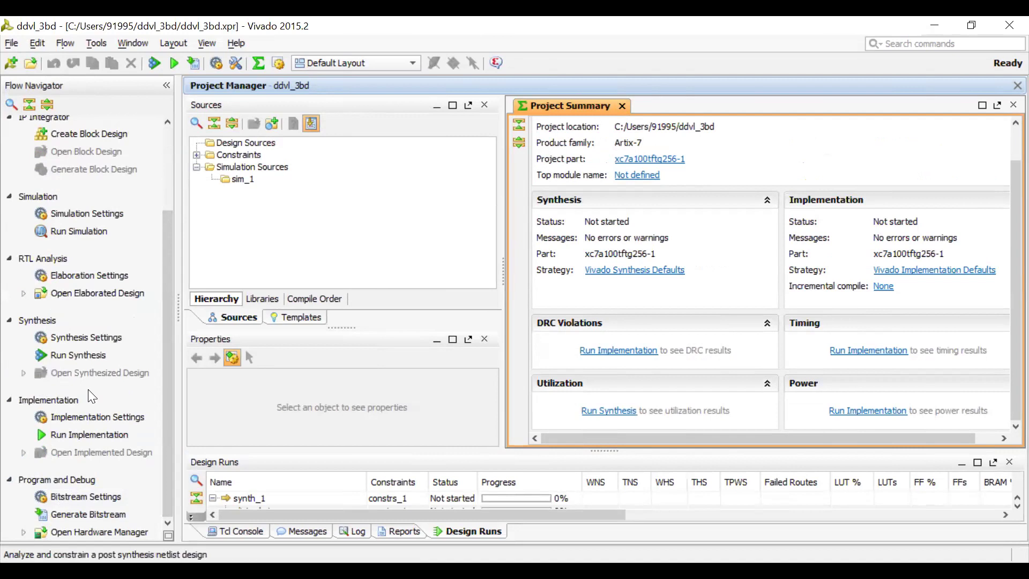
pyautogui.moveTo(169, 402); pyautogui.dragTo(159, 294)
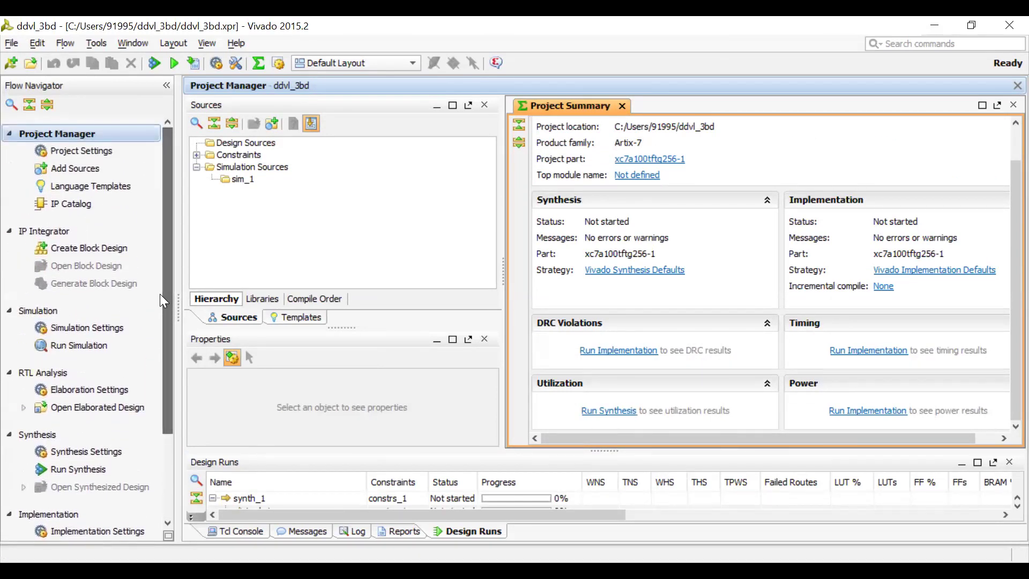
# Create a Verilog design source file named ha, local to the project, and add it to the design sources
pyautogui.click(64, 173)
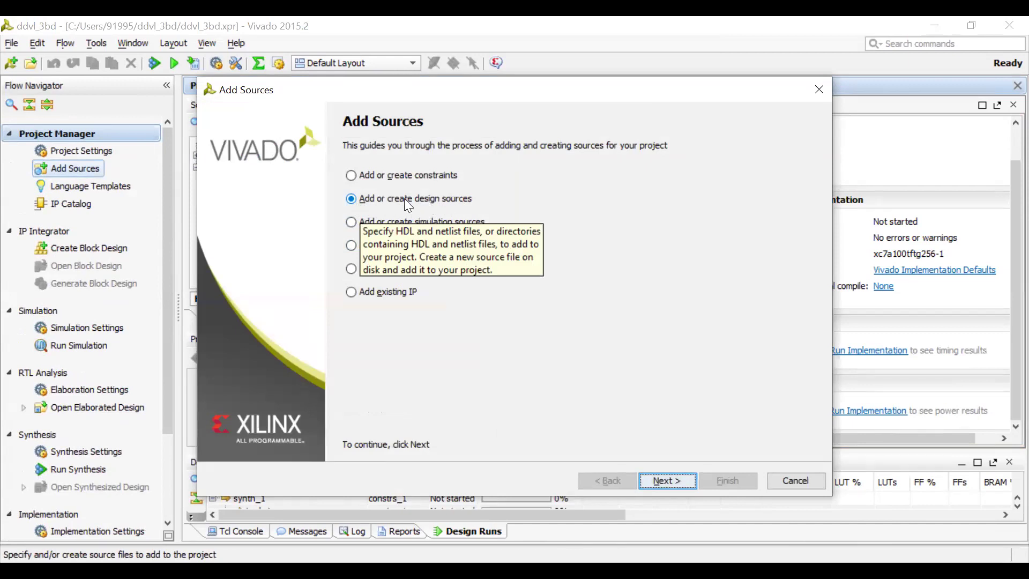
pyautogui.click(667, 481)
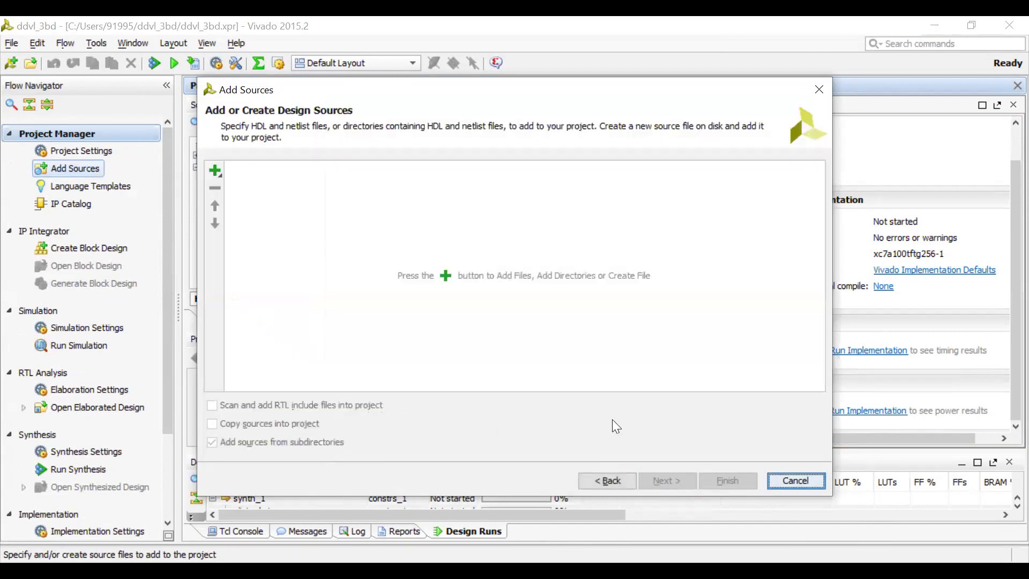
pyautogui.click(215, 171)
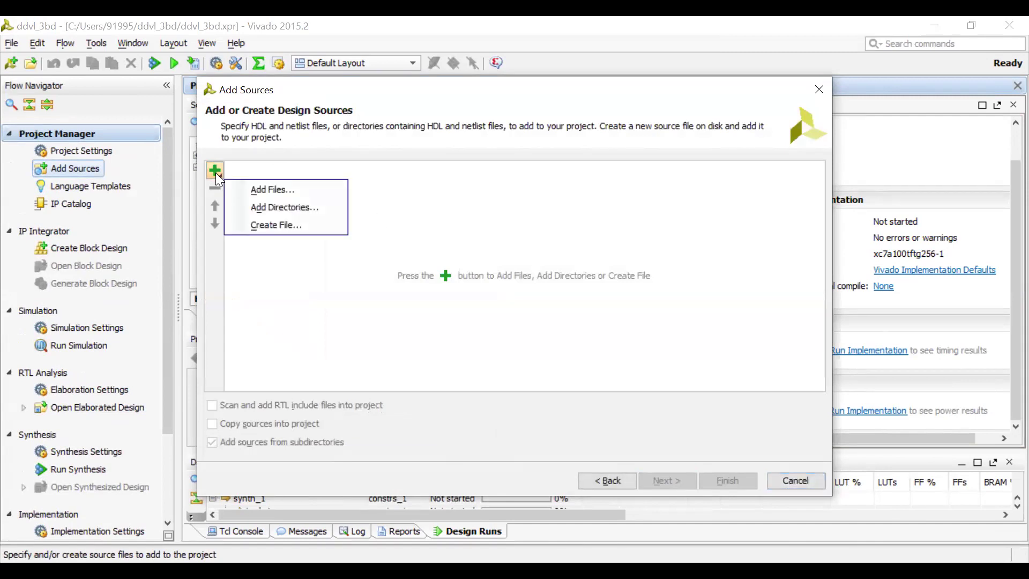
pyautogui.click(250, 229)
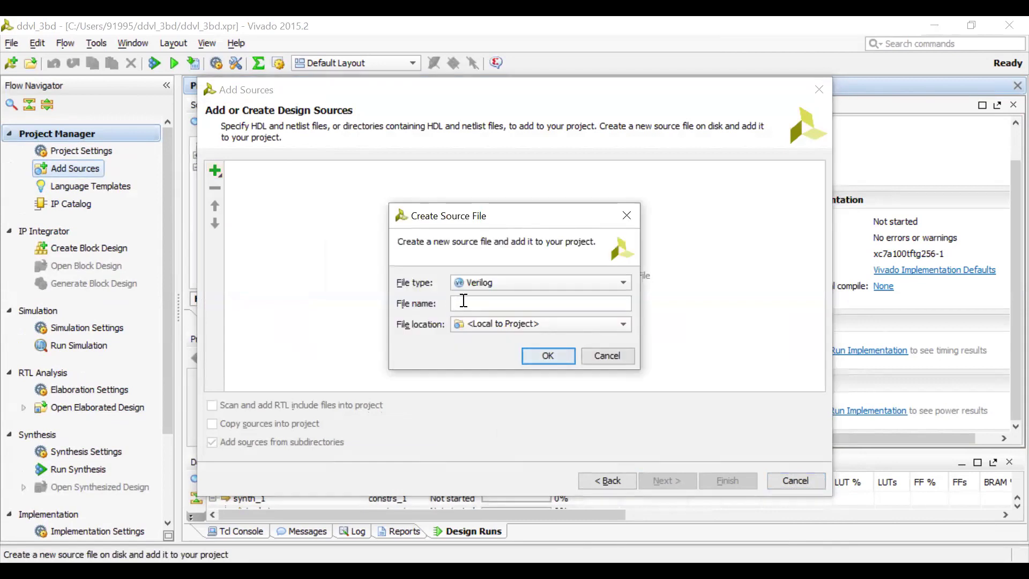
pyautogui.write('ha')
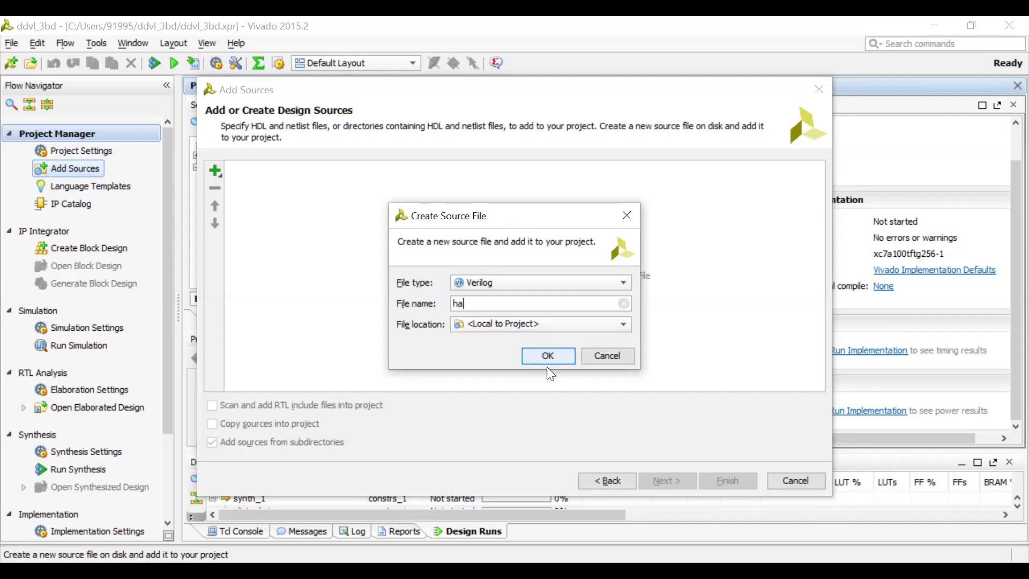
pyautogui.click(546, 355)
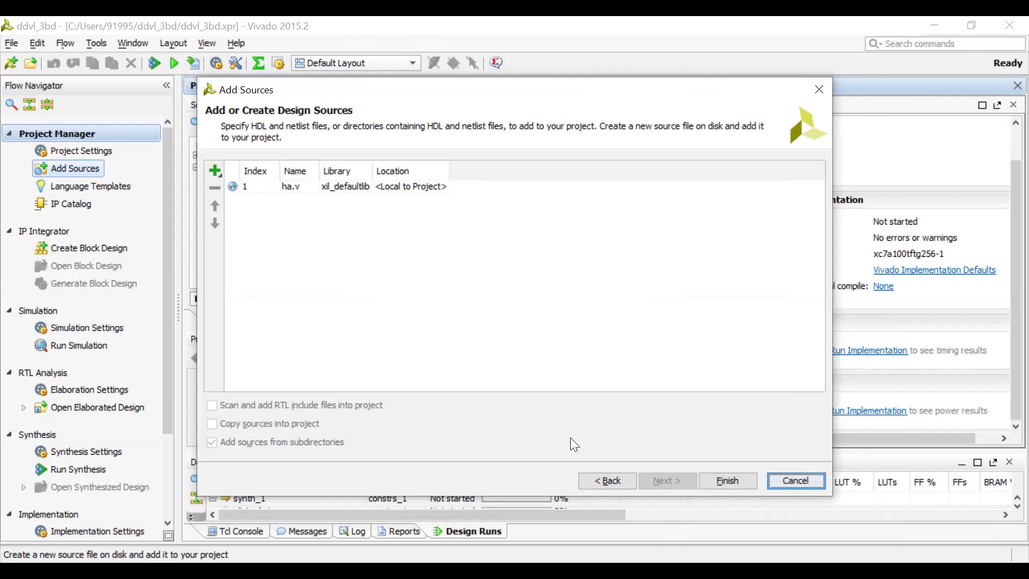
pyautogui.click(726, 483)
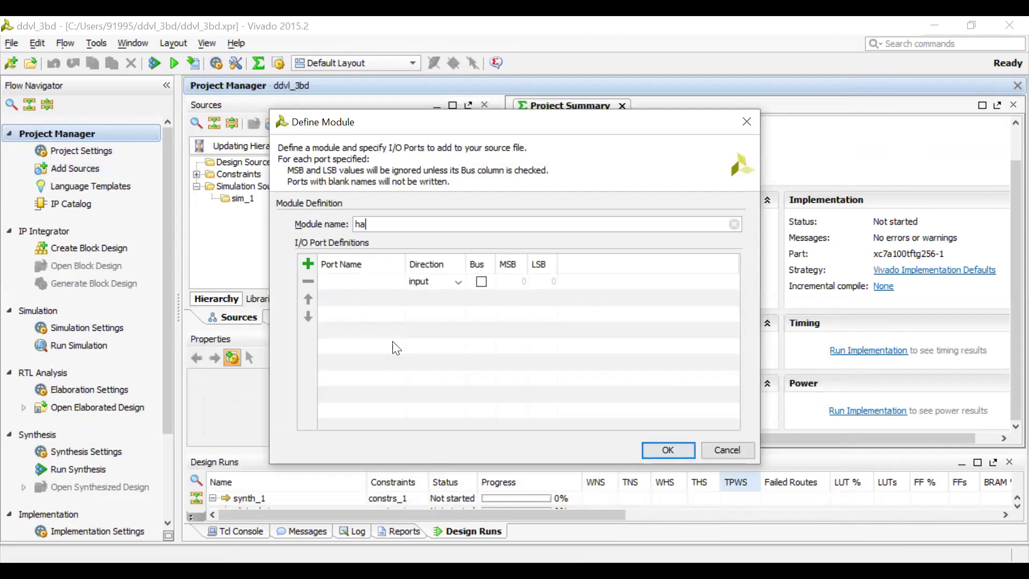
# Accept the ha module definition without any ports and select ha.v in the design sources
pyautogui.click(650, 454)
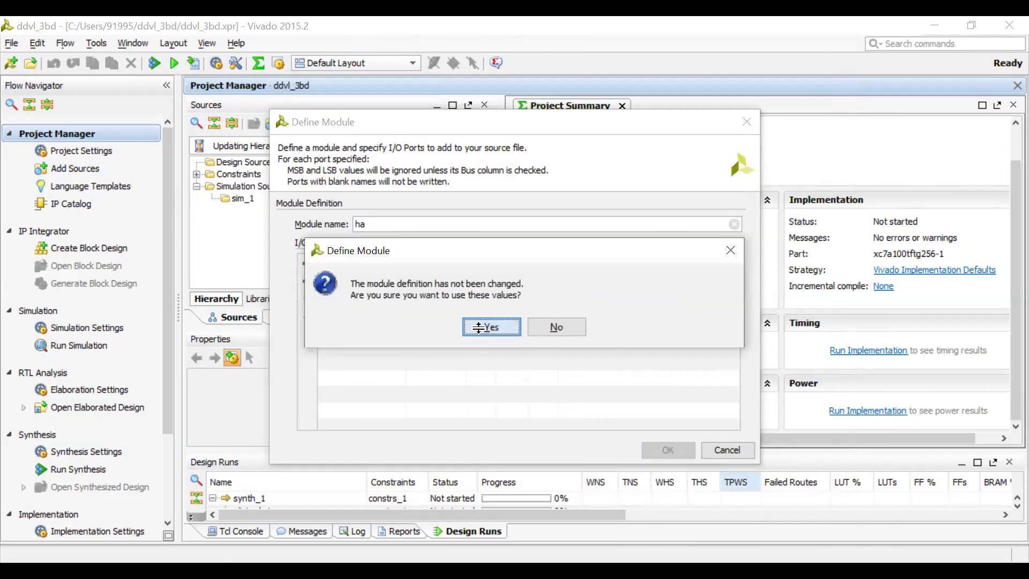
pyautogui.click(479, 329)
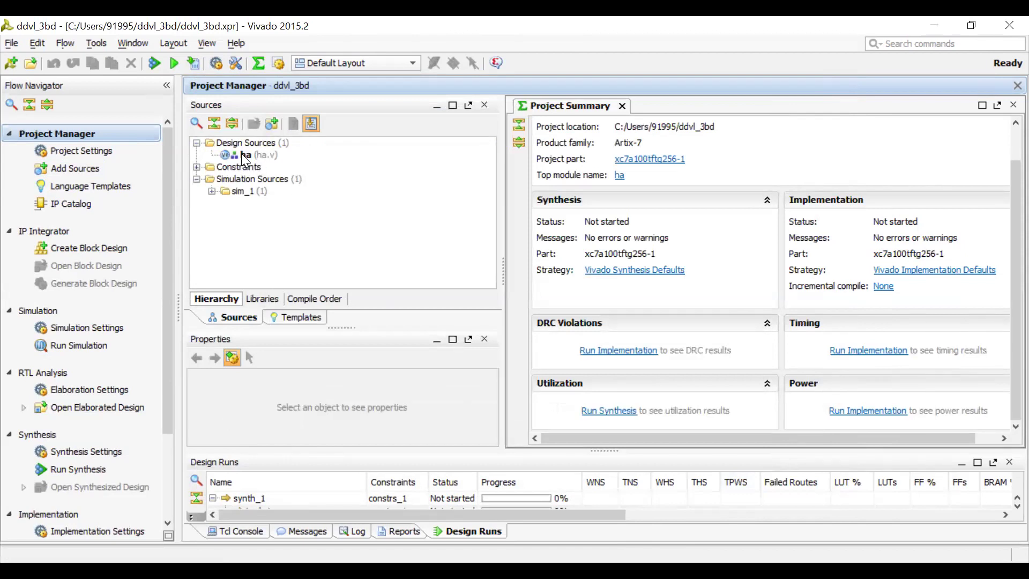
pyautogui.click(245, 156)
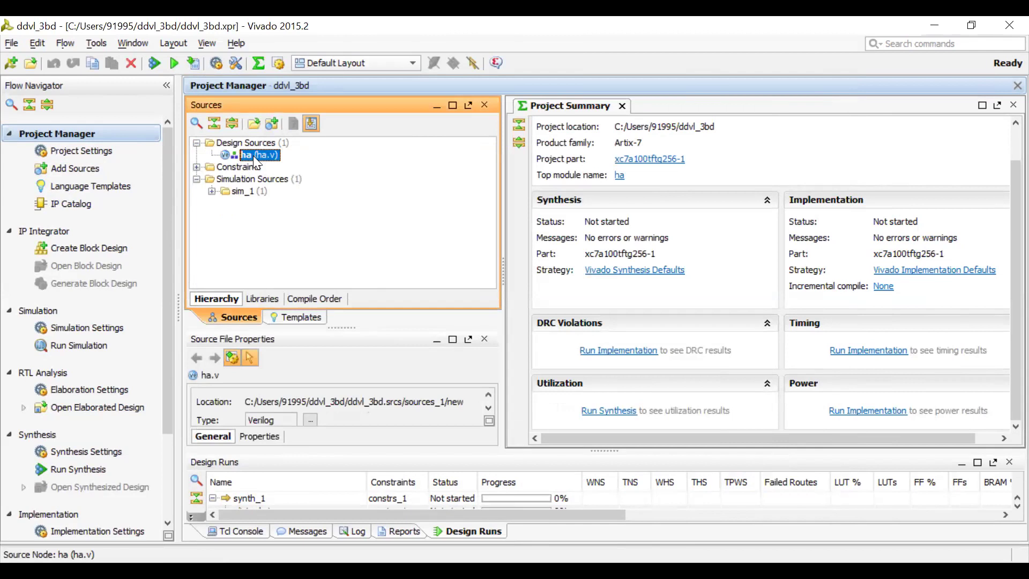
# Open the ha.v design source for editing and widen the editor pane by narrowing the Sources pane
pyautogui.doubleClick(253, 156)
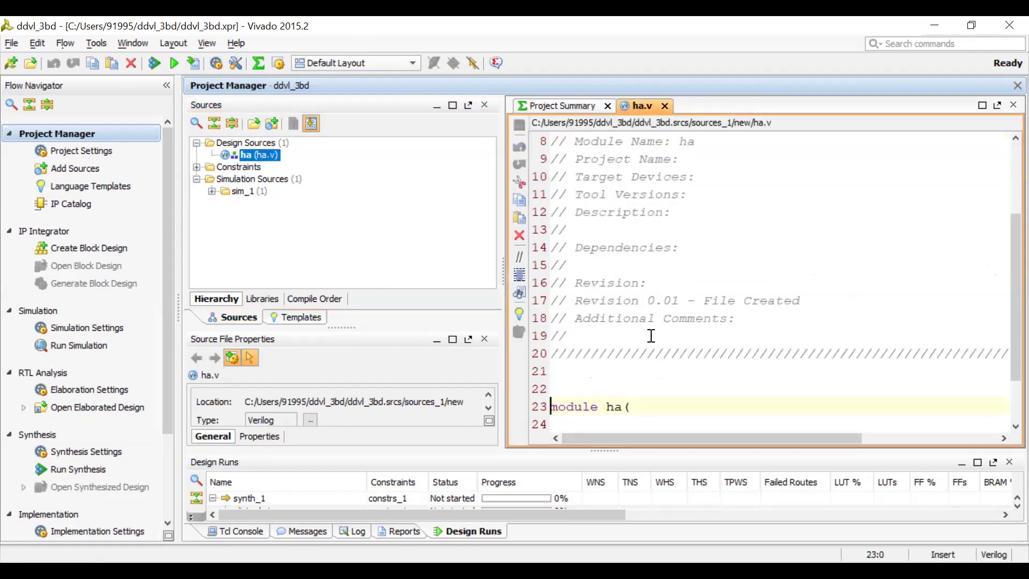
pyautogui.moveTo(503, 264); pyautogui.dragTo(346, 268)
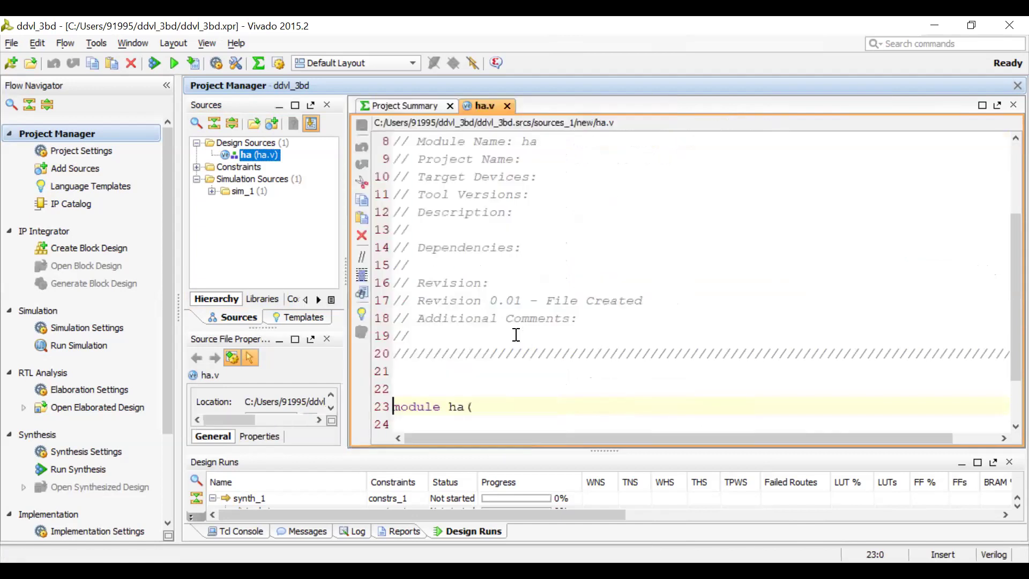
pyautogui.moveTo(595, 449)
pyautogui.mouseDown()
pyautogui.moveTo(599, 457)
pyautogui.moveTo(599, 448)
pyautogui.mouseUp()
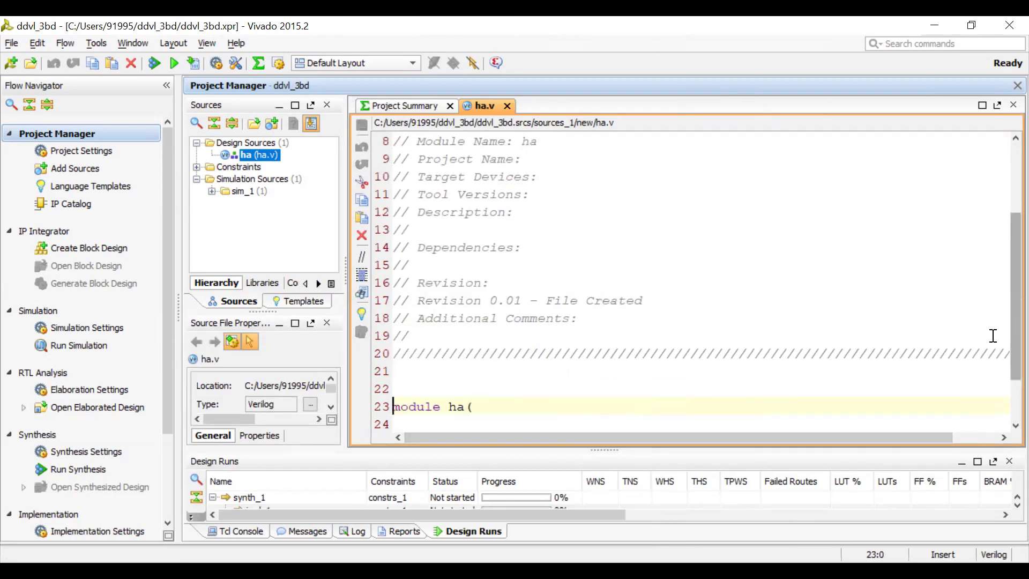
# Delete the header comment block and surplus blank lines between the timescale directive and the ha module declaration
pyautogui.moveTo(994, 349); pyautogui.dragTo(938, 335)
pyautogui.moveTo(801, 303); pyautogui.dragTo(378, 157)
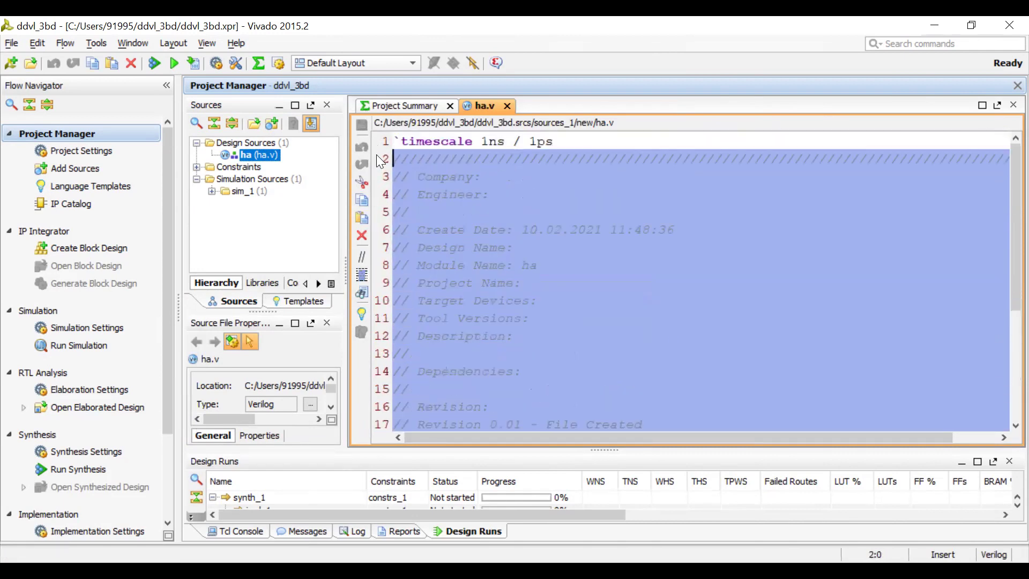
pyautogui.press('Delete')
pyautogui.press('End')
pyautogui.hotkey('shift', 'Home')
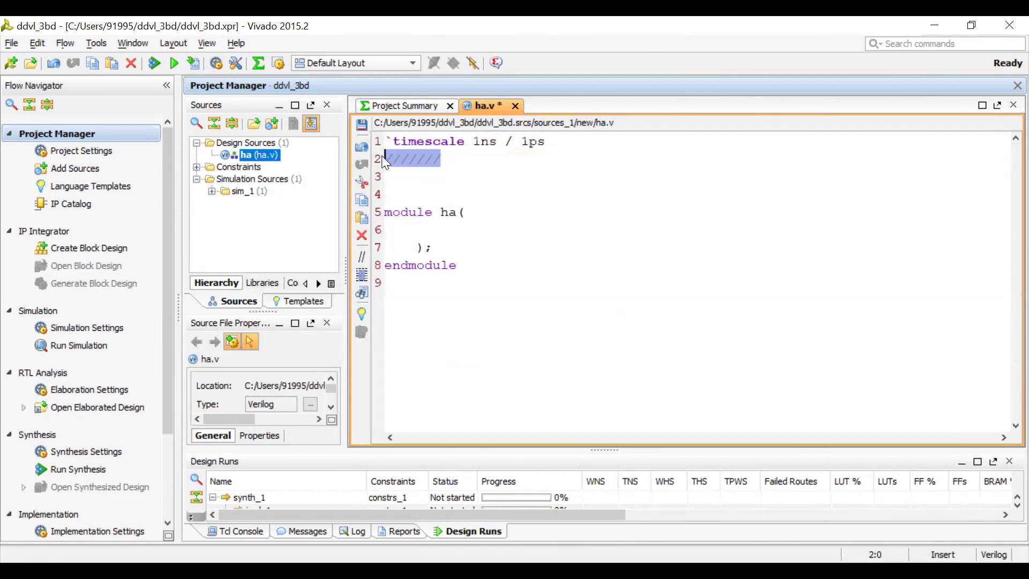
pyautogui.press('Delete')
pyautogui.press('Delete')
pyautogui.press('Delete')
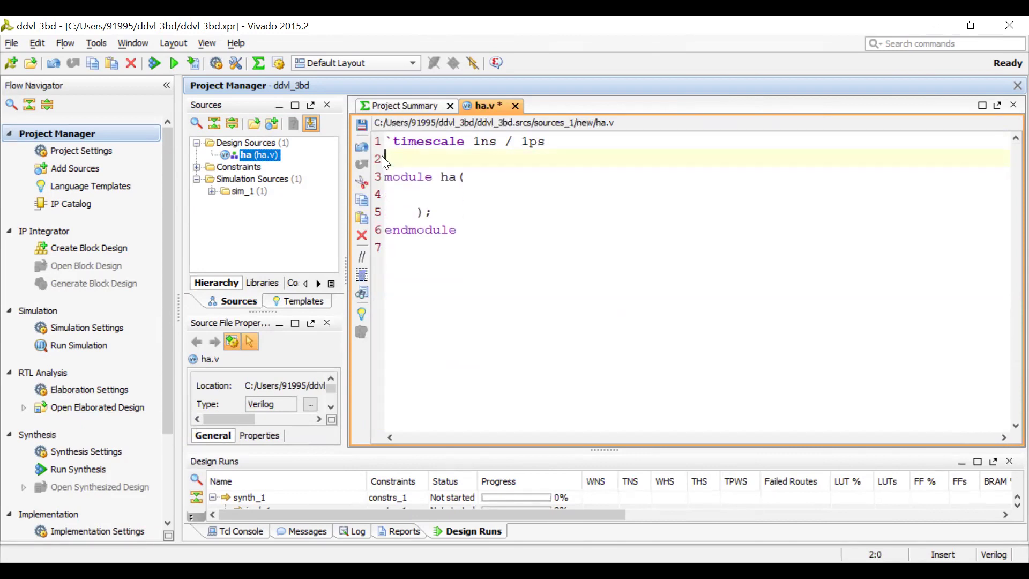
# Join the ha module declaration onto a single line and enter a,b,s,c as its port list
pyautogui.click(470, 178)
pyautogui.press('Delete')
pyautogui.press('Delete')
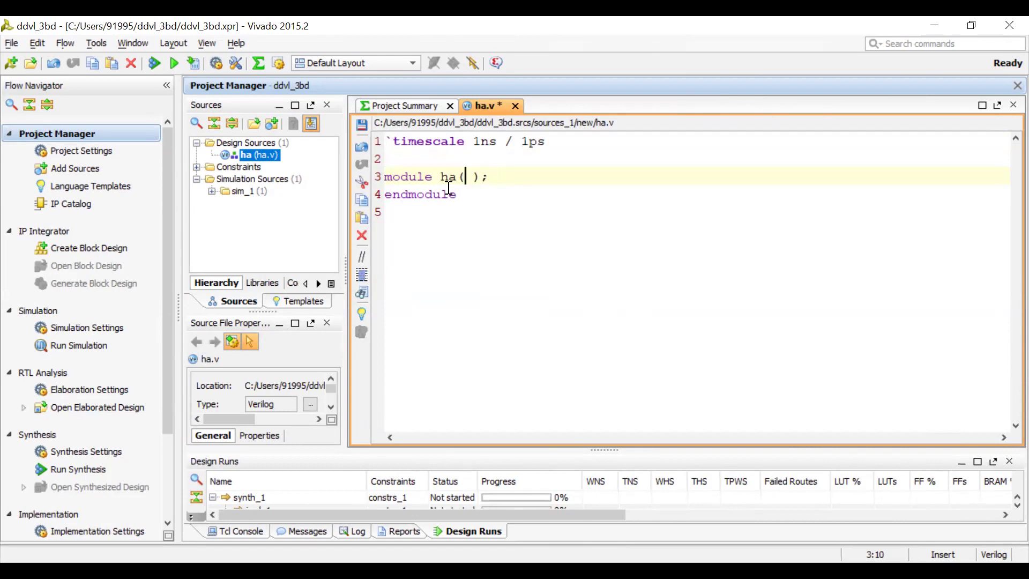
pyautogui.moveTo(441, 181); pyautogui.dragTo(478, 209)
pyautogui.click(488, 218)
pyautogui.click(469, 179)
pyautogui.write('a,b,s,c')
# Below the module header, declare input a,b; and output s,c; on separate lines, followed by blank lines before endmodule
pyautogui.click(542, 180)
pyautogui.press('Return')
pyautogui.write('in')
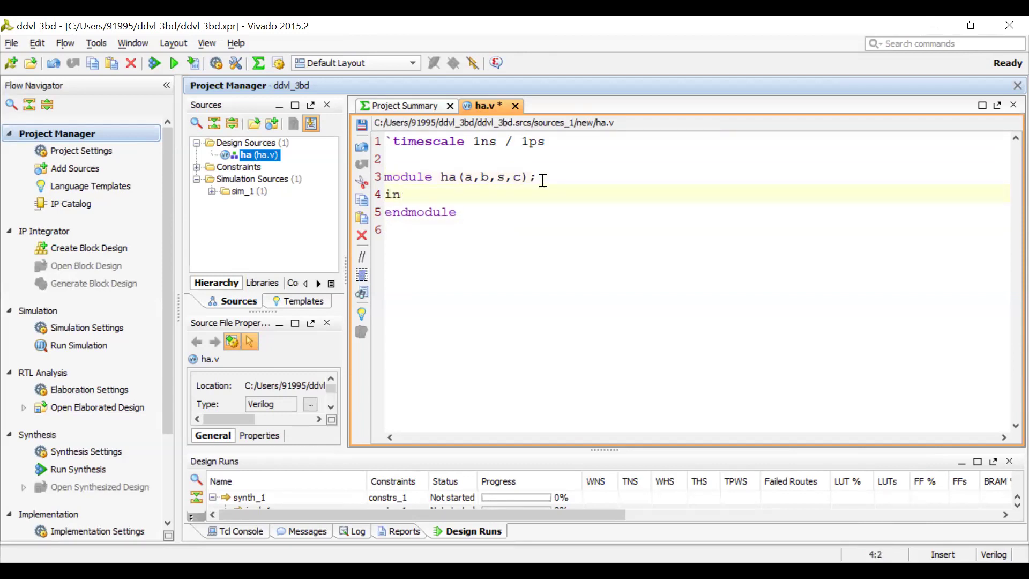
pyautogui.write('put')
pyautogui.write('a,b;')
pyautogui.press('Return')
pyautogui.write('output')
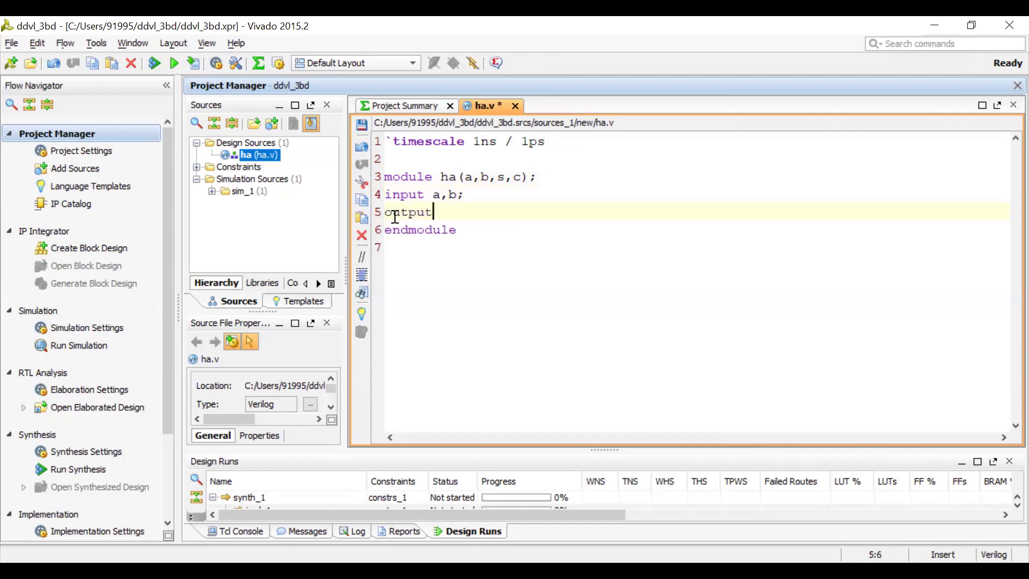
pyautogui.write(' s,c;')
pyautogui.press('Return')
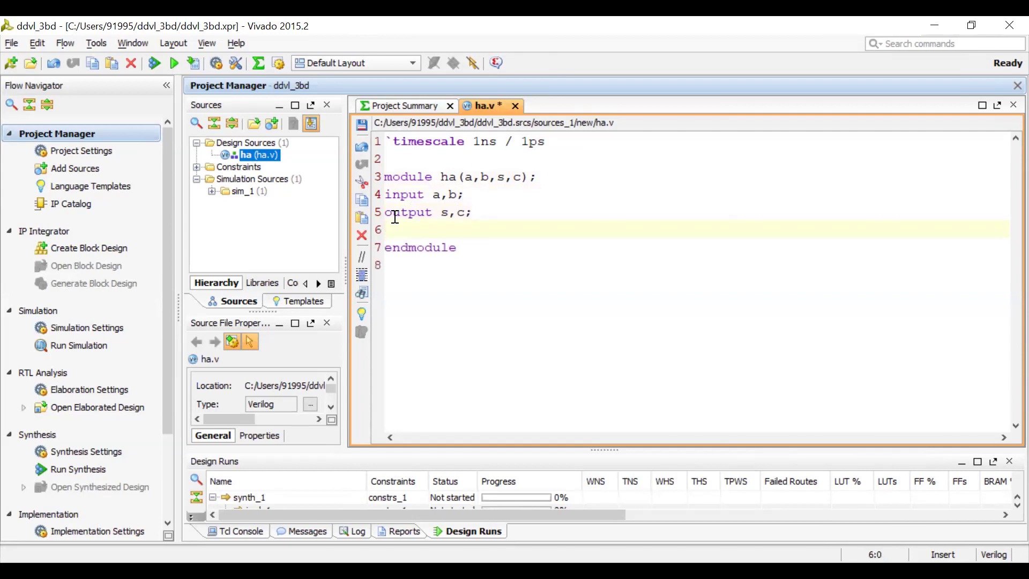
pyautogui.press('Return')
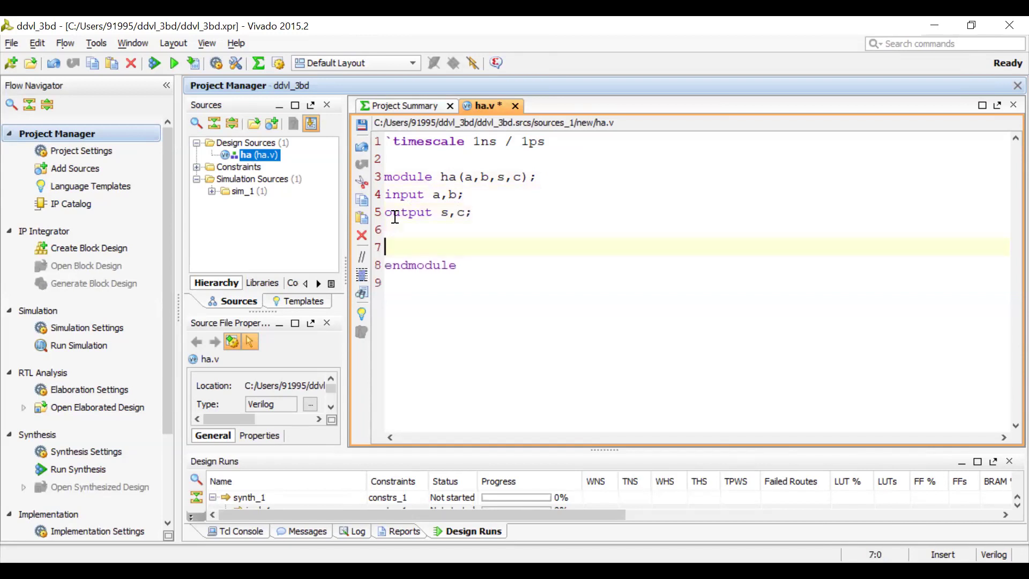